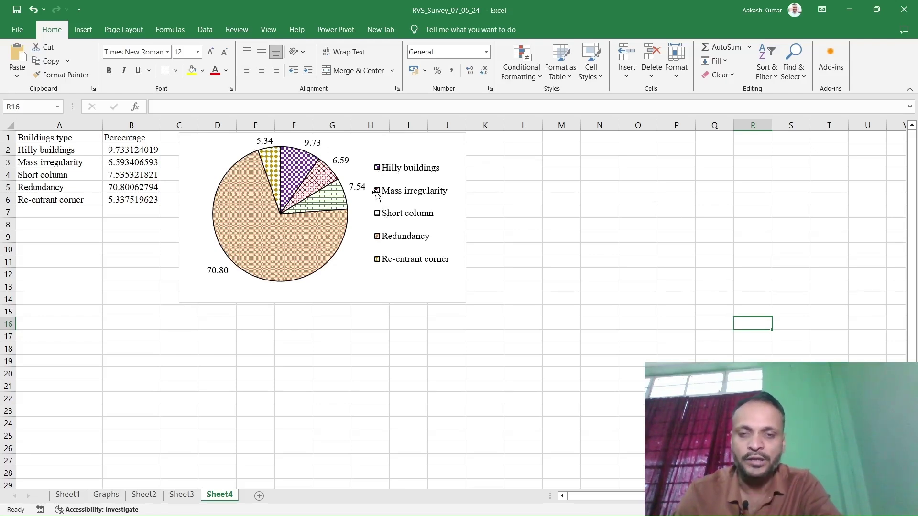
Copy the patterned building-type pie chart in Excel and switch to Word's Document1.
key("Left")
key("Left")
key("Left")
key("Left")
key("Left")
key("Left")
key("Up")
key("Up")
key("Up")
key("Up")
key("Up")
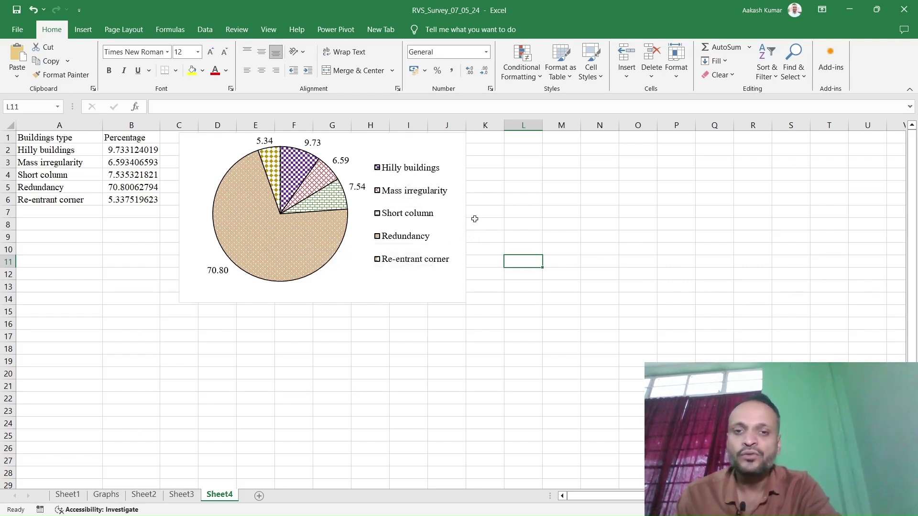
left_click(433, 206)
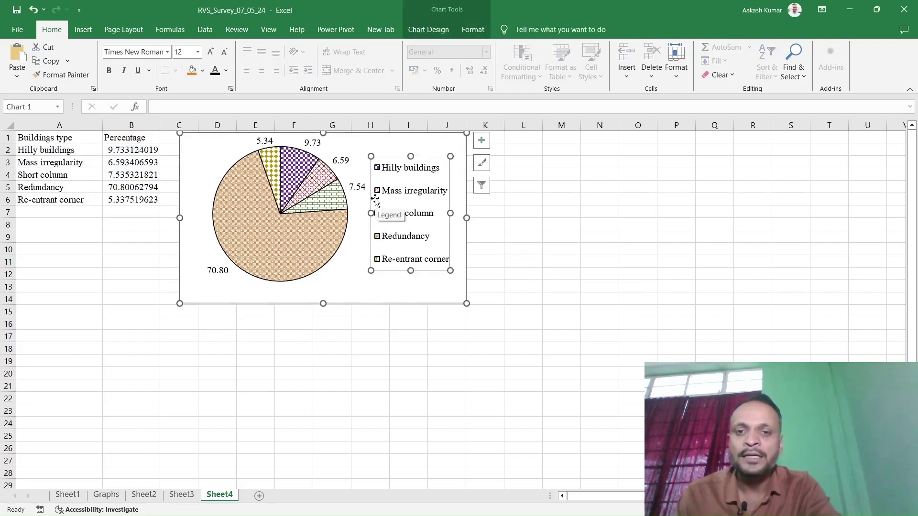
left_click(468, 211)
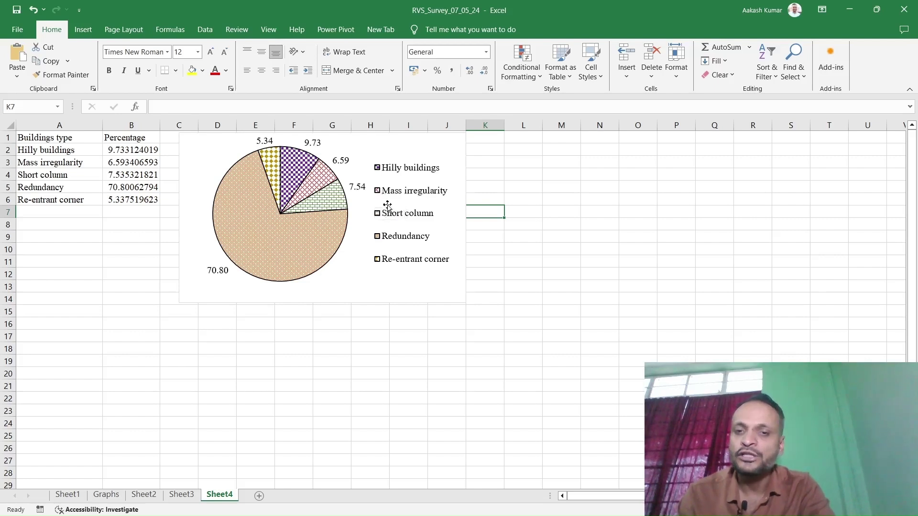
left_click(462, 233)
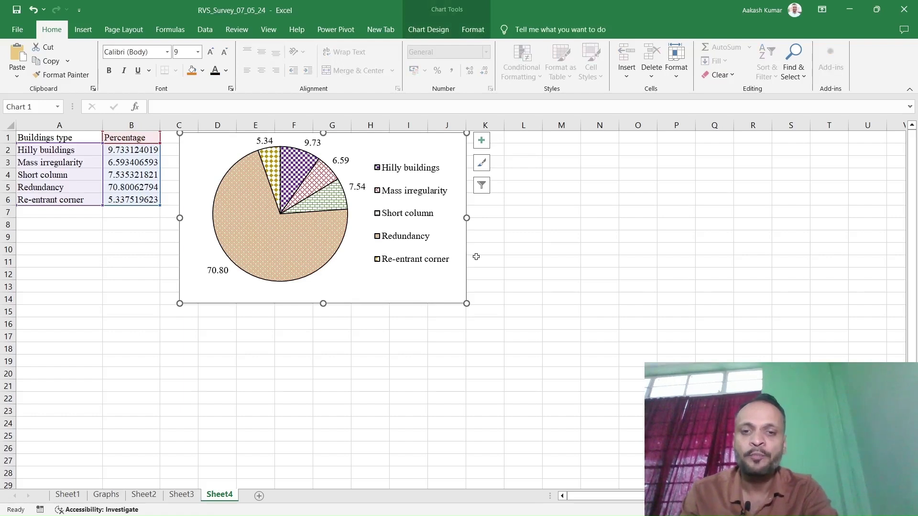
left_click(506, 241)
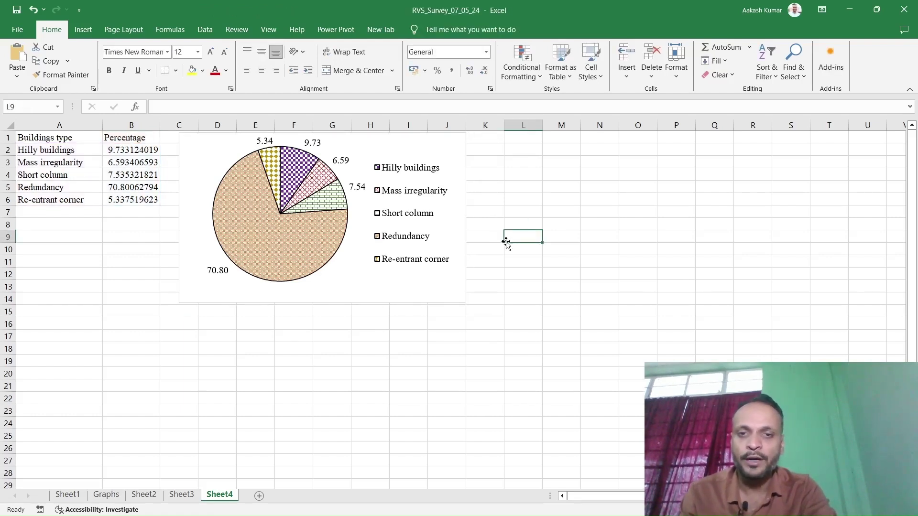
key("alt+Tab")
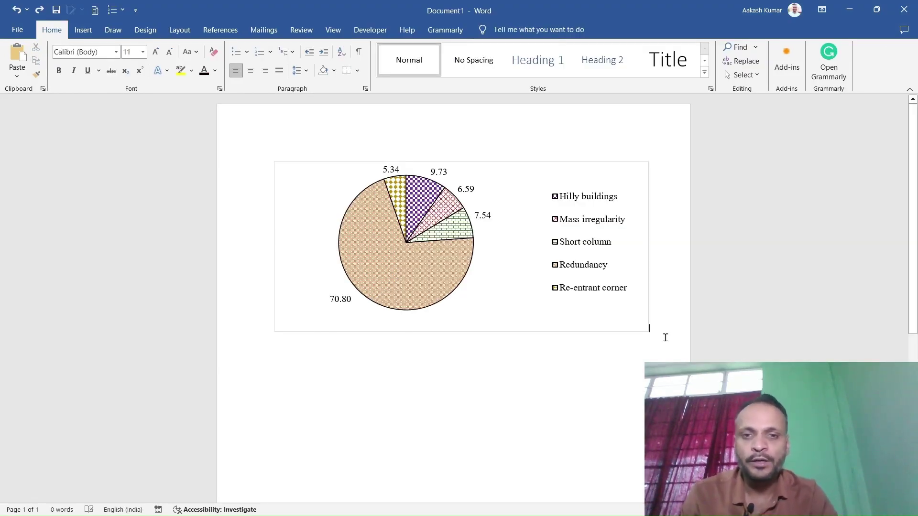
Zoom in on the pasted pie chart and select its five-item legend.
scroll(665, 336, "up", 6)
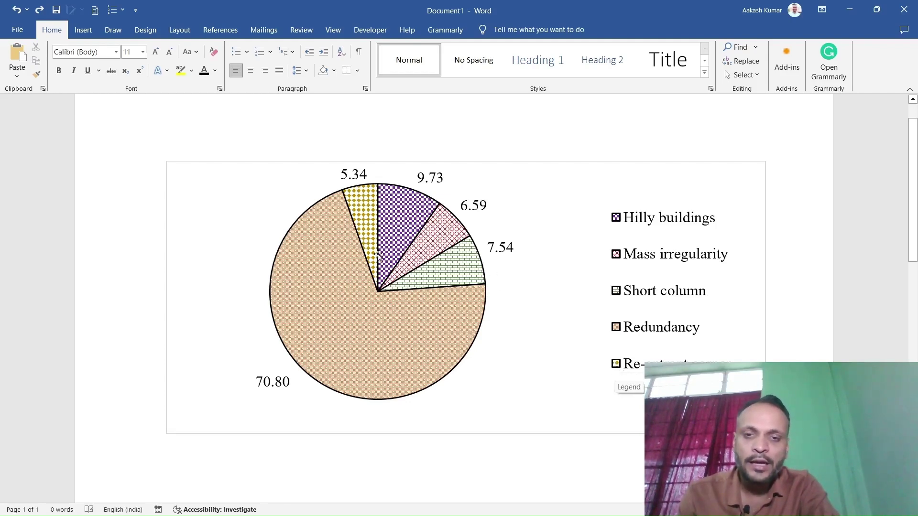
mouse_move(446, 322)
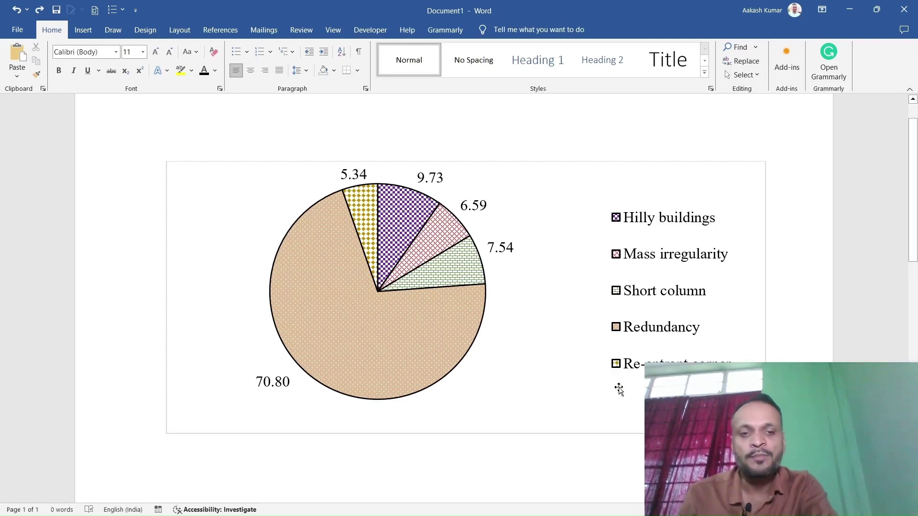
left_click(634, 380)
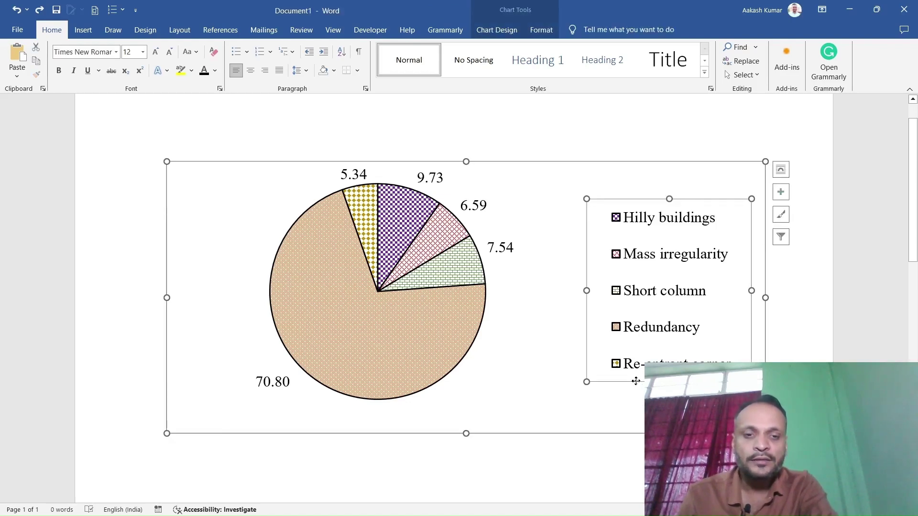
Set the legend text to size 20 and stretch the legend box taller to show all entries.
left_click(142, 53)
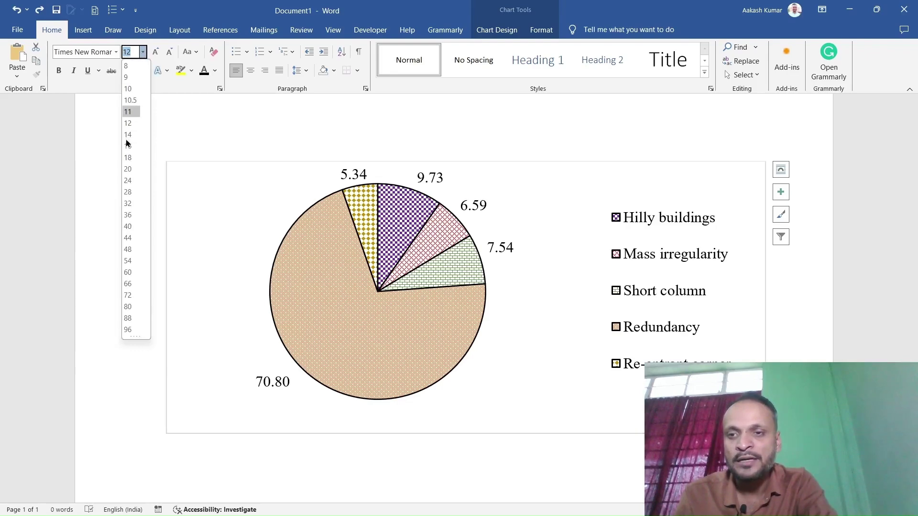
left_click(127, 169)
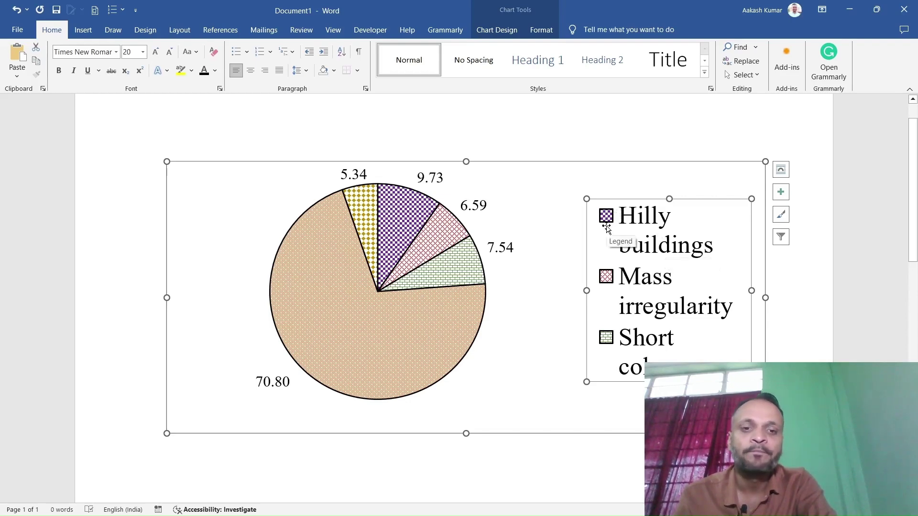
left_click_drag(668, 198, 669, 164)
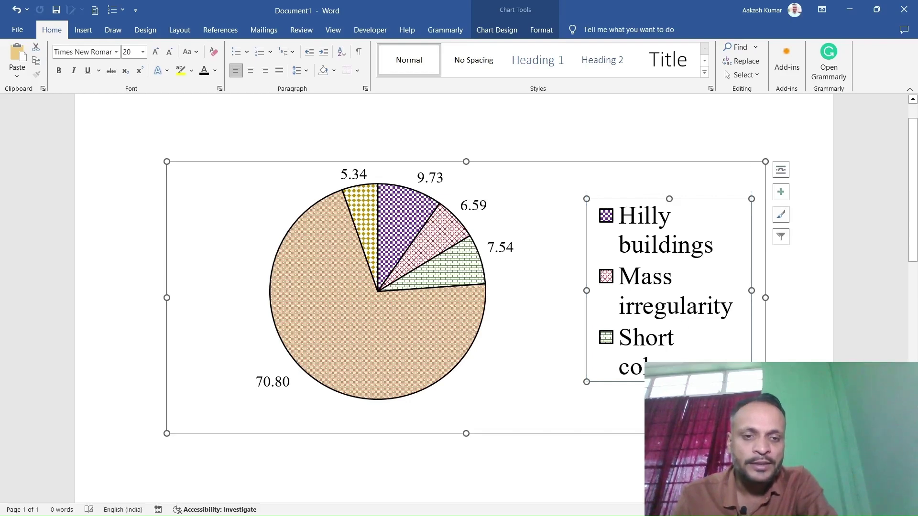
left_click_drag(669, 381, 669, 430)
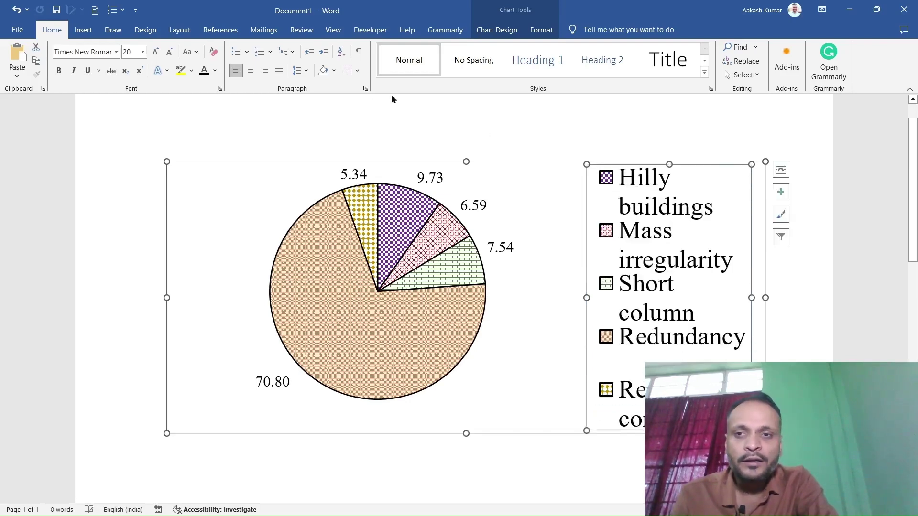
Apply Superscript with a 30% offset to the legend text in the Font dialog.
left_click(219, 91)
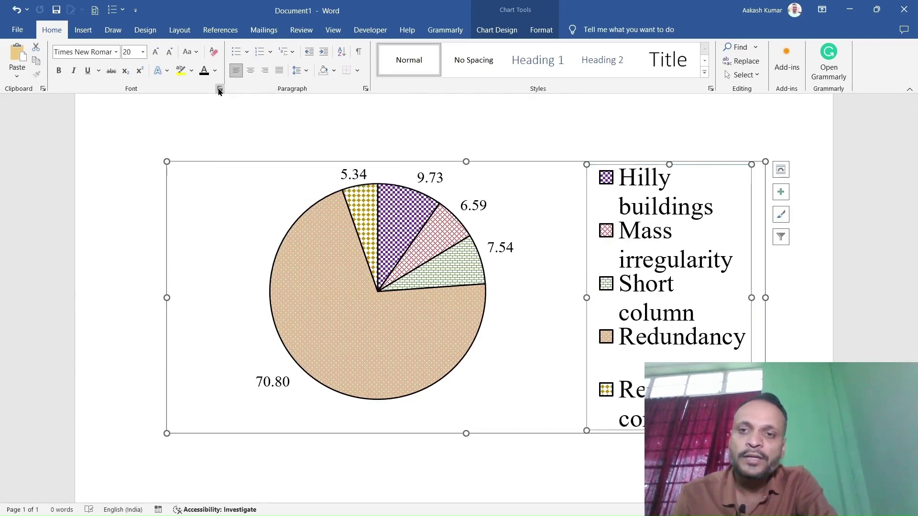
left_click_drag(417, 163, 221, 137)
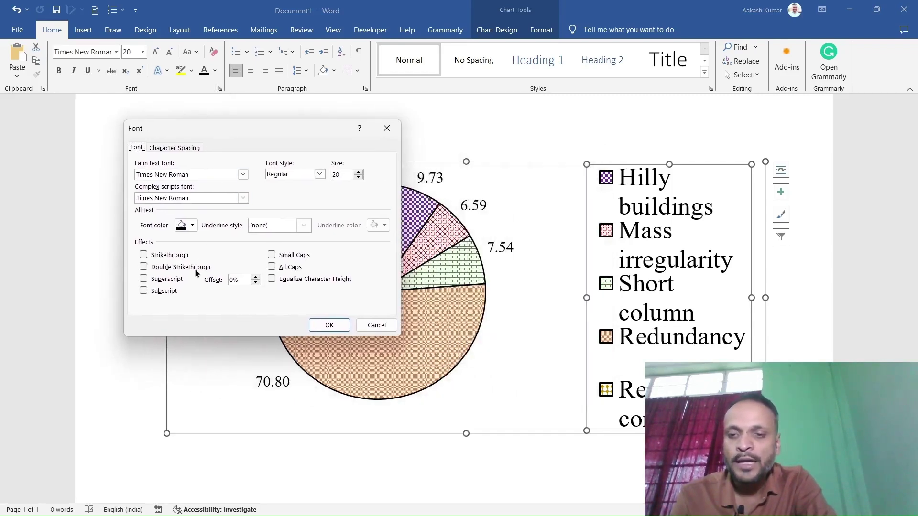
left_click(165, 280)
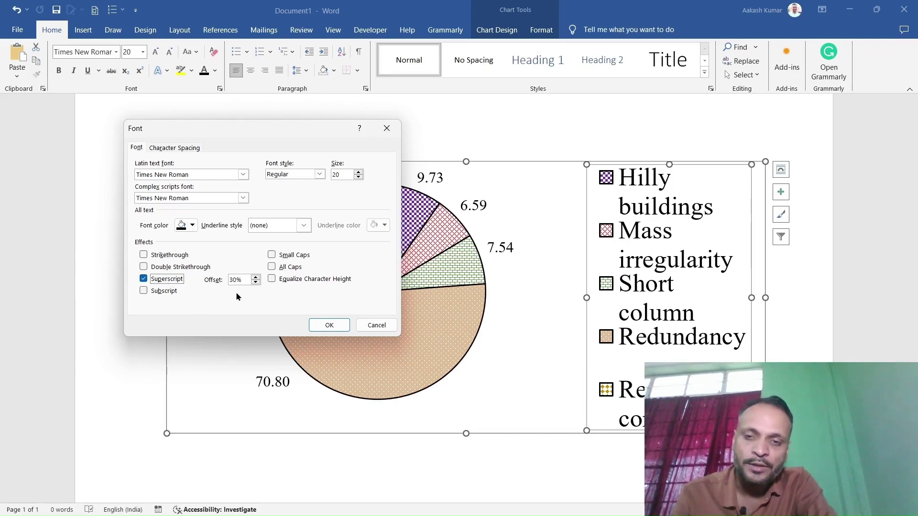
left_click(330, 325)
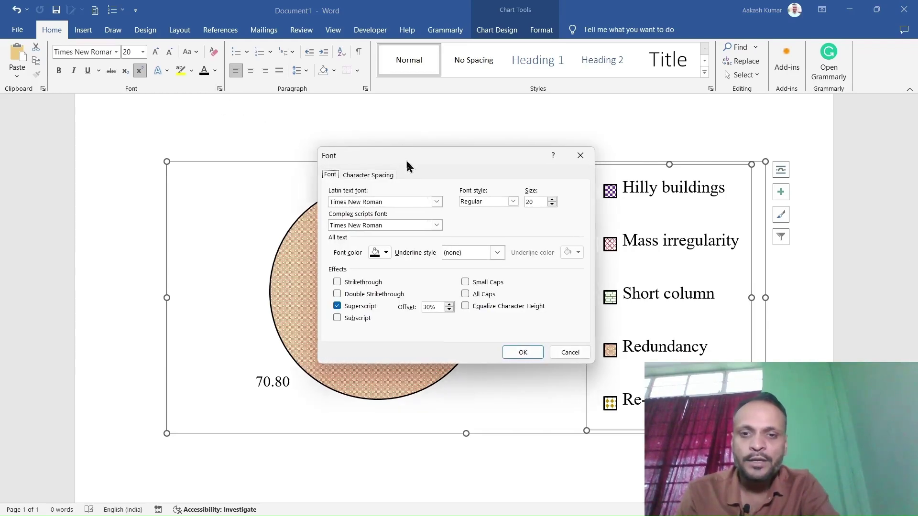
Change the legend's superscript offset from 30% to 20%.
left_click_drag(410, 163, 191, 125)
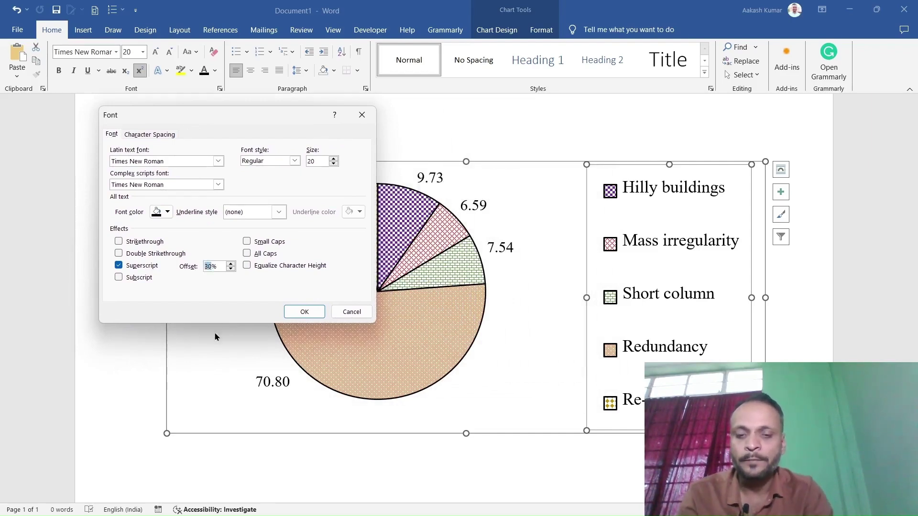
type("20")
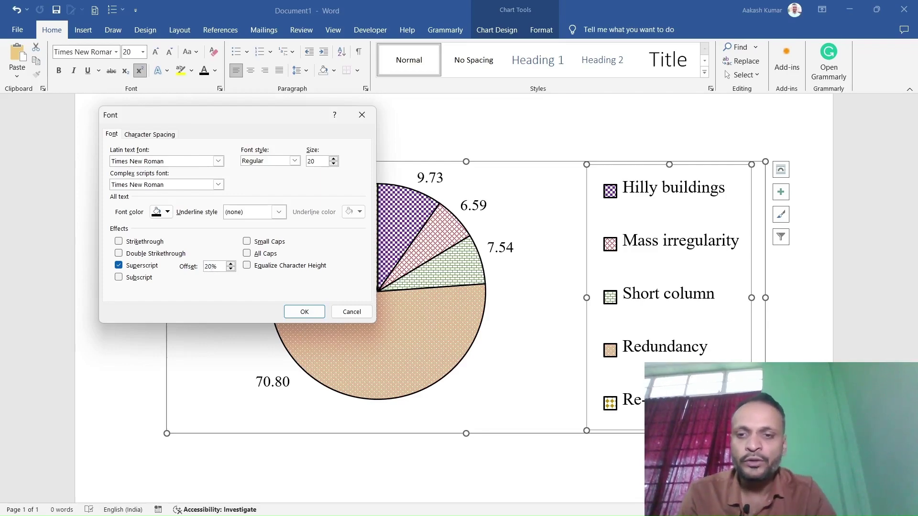
left_click(305, 312)
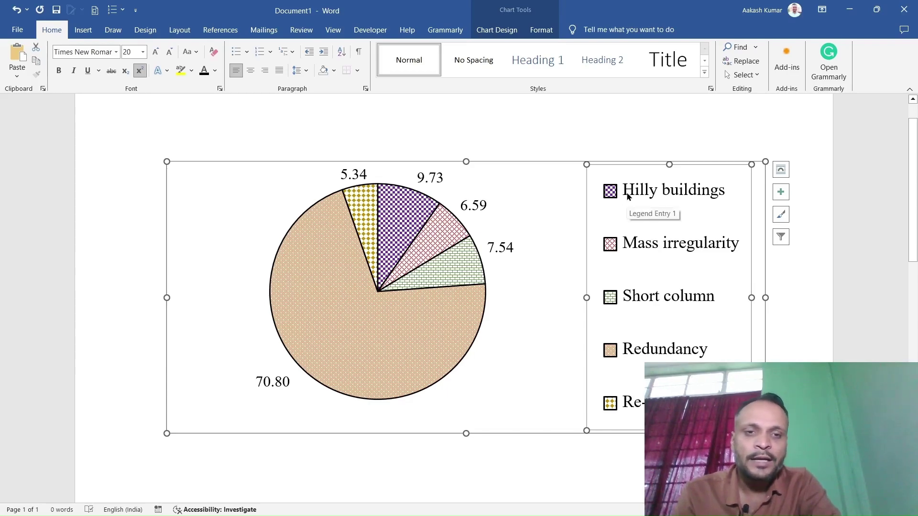
Lower the legend's superscript offset from 20% to 15%.
left_click(219, 89)
left_click_drag(424, 160, 285, 138)
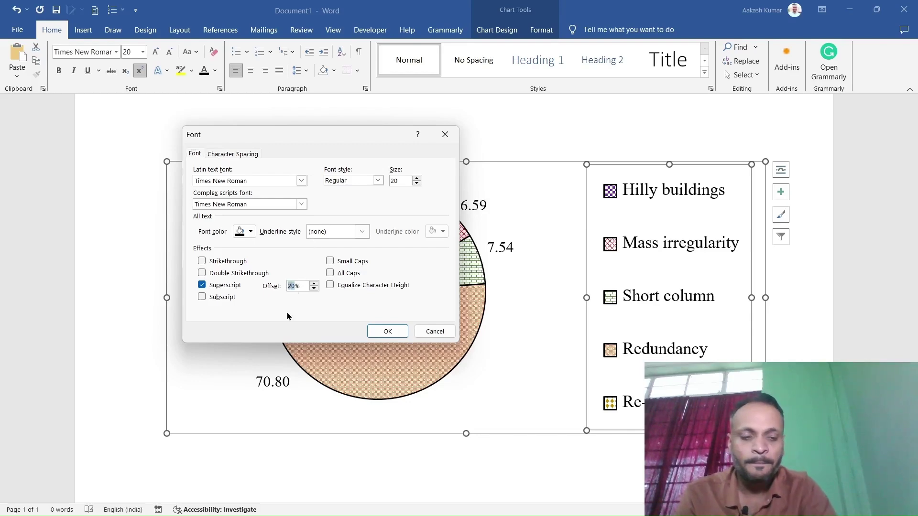
type("15")
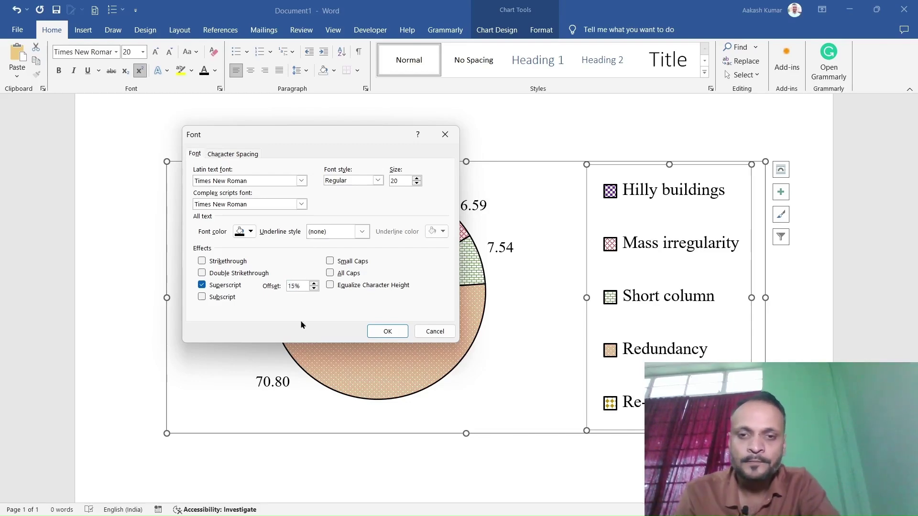
left_click(387, 331)
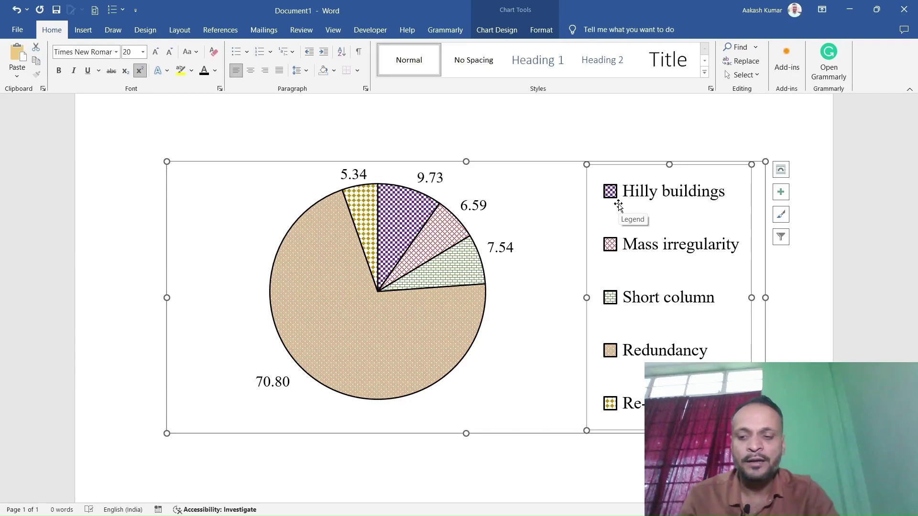
scroll(711, 352, "down", 1)
scroll(654, 314, "down", 3, "ctrl")
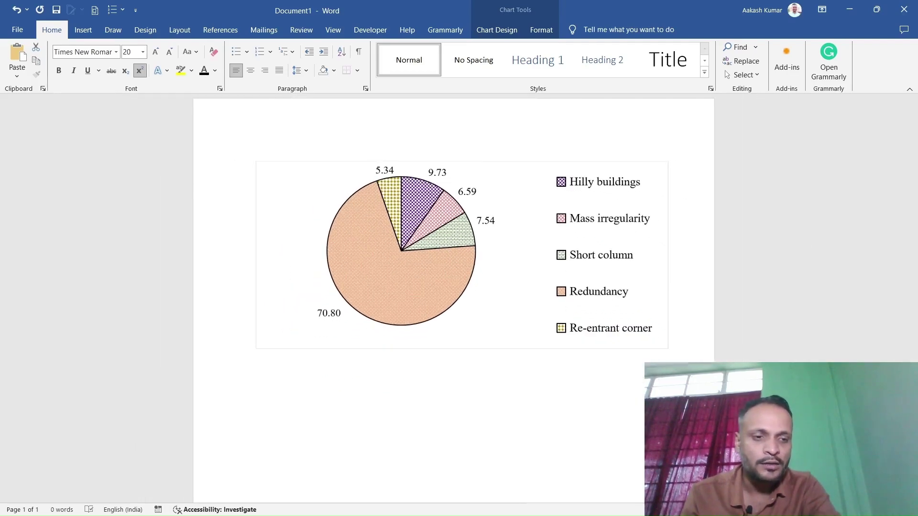
left_click(654, 314)
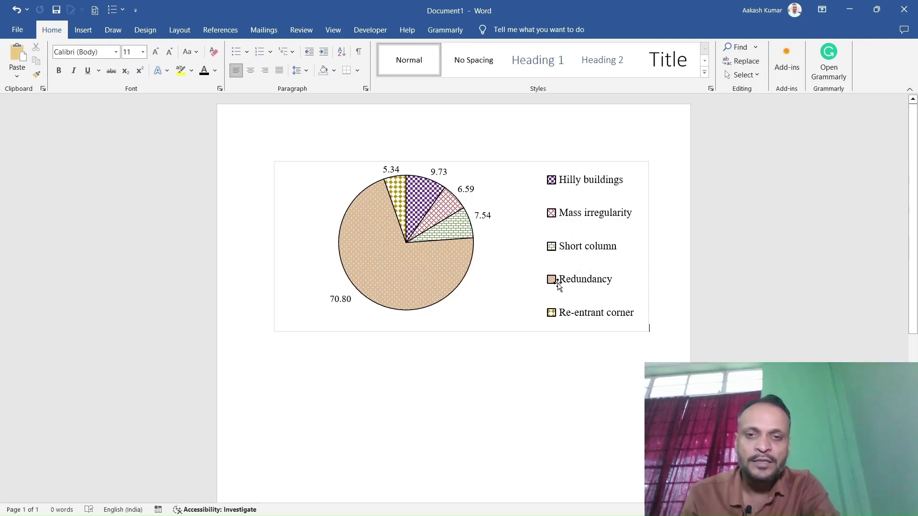
mouse_move(404, 299)
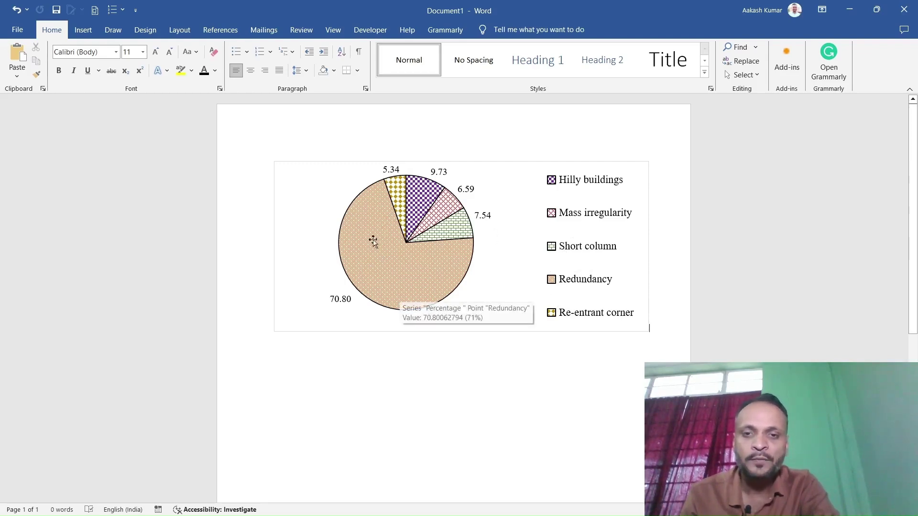